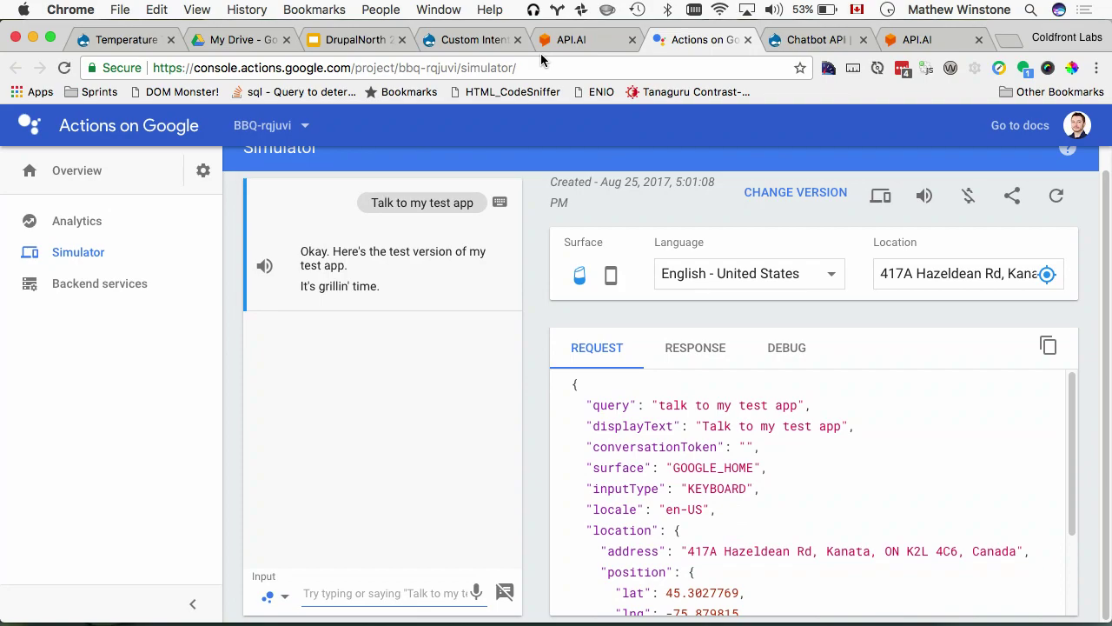
# - Switch to the API.AI console and review the BBQ agent's one-click integrations and API.AI SDKs
pyautogui.click(560, 40)
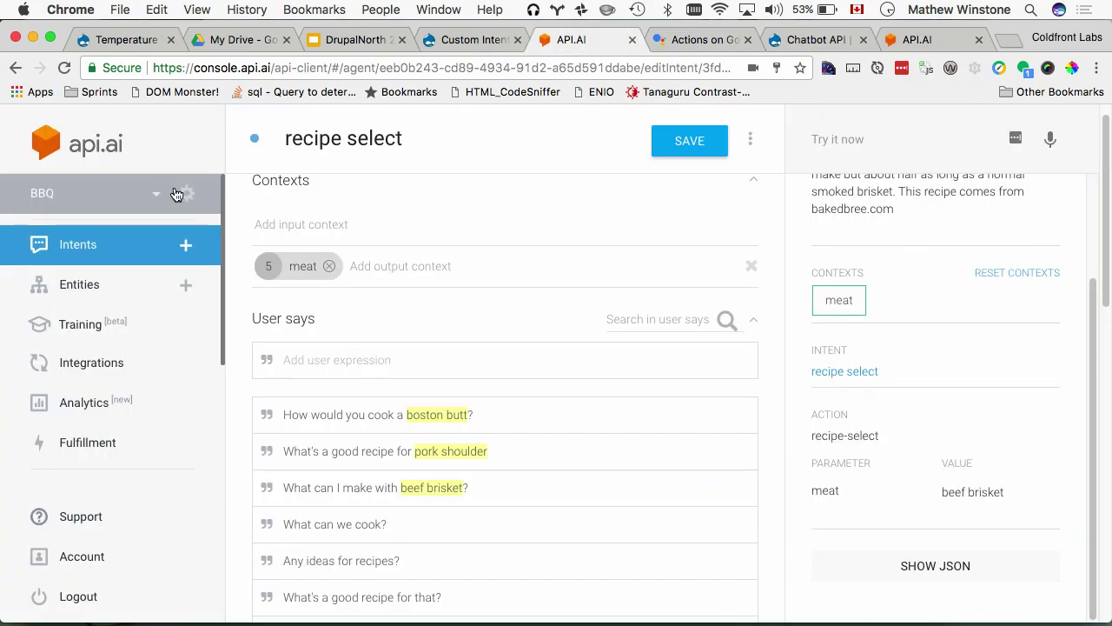
pyautogui.scroll(-1, 77, 379)
pyautogui.click(75, 315)
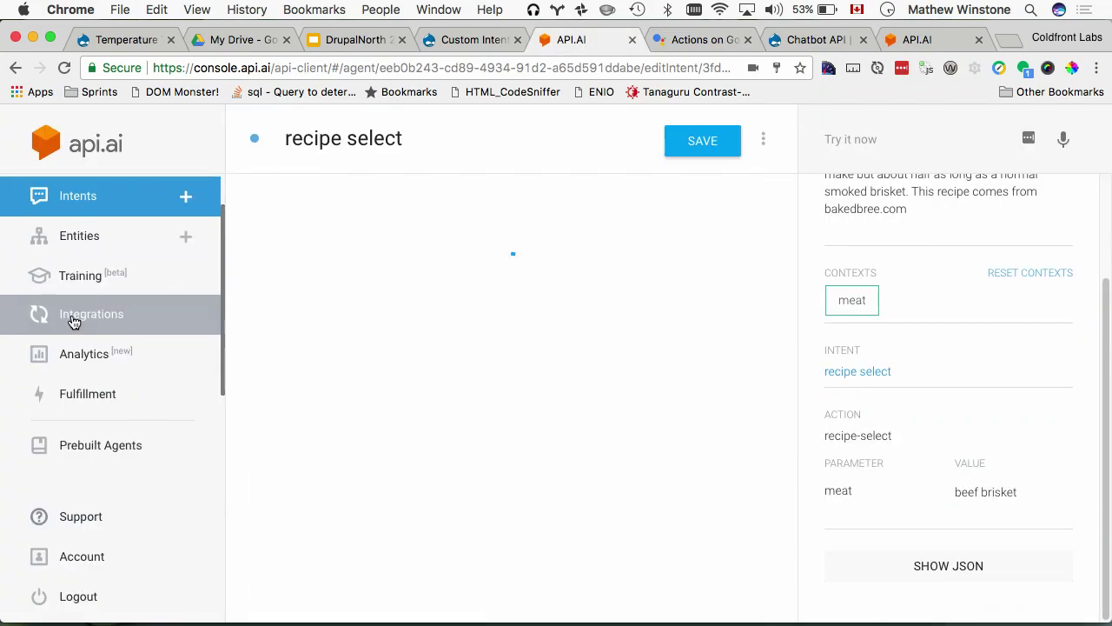
pyautogui.scroll(-2, 566, 313)
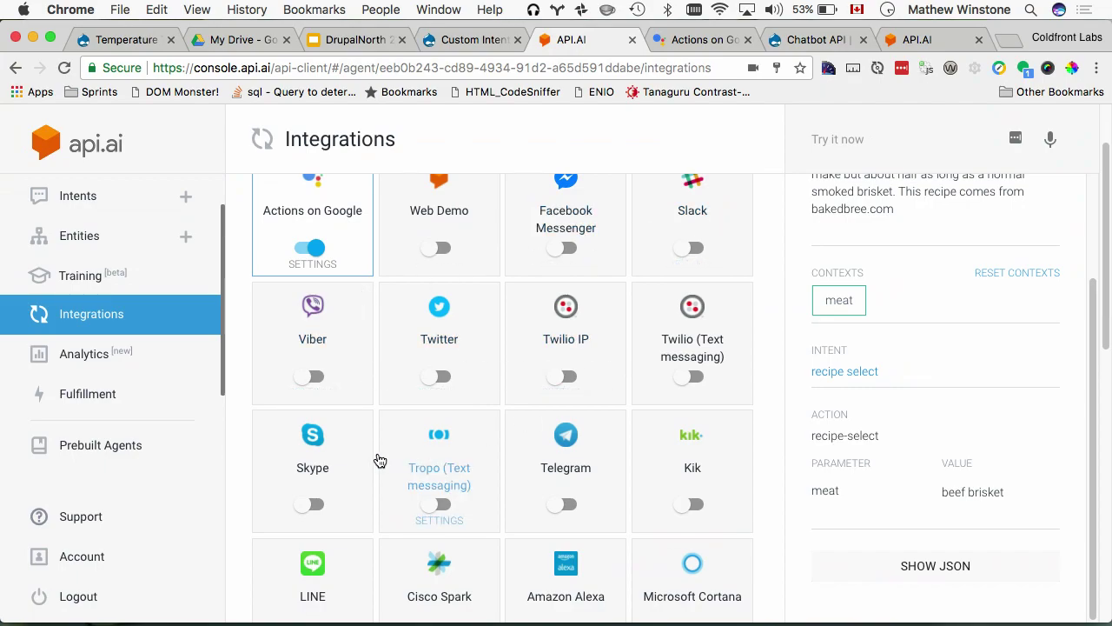
pyautogui.scroll(-5, 380, 459)
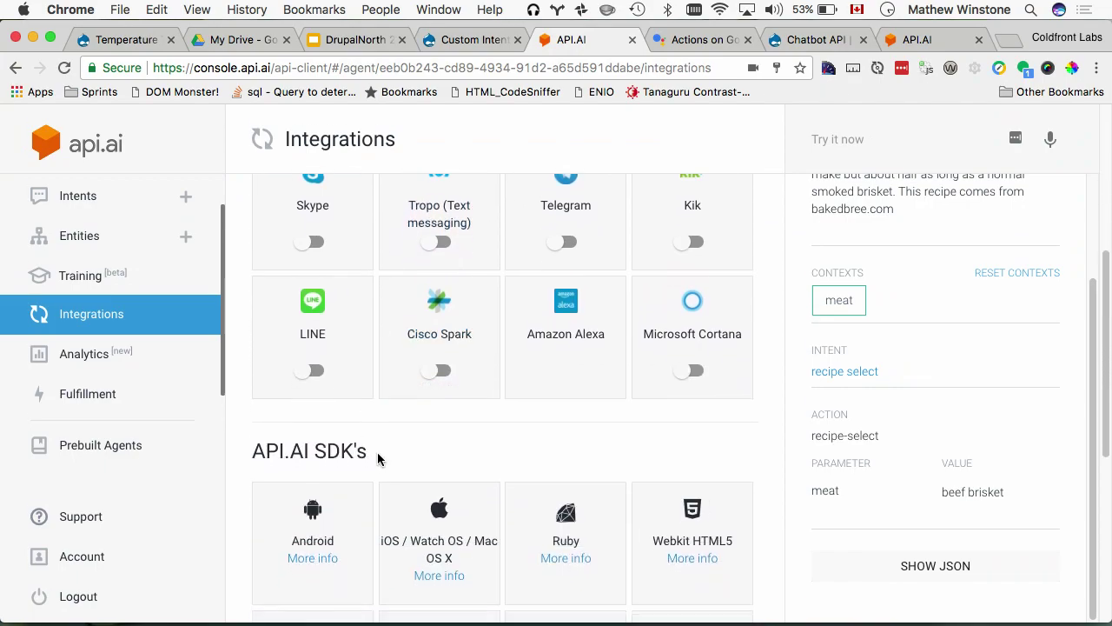
pyautogui.scroll(-4, 380, 460)
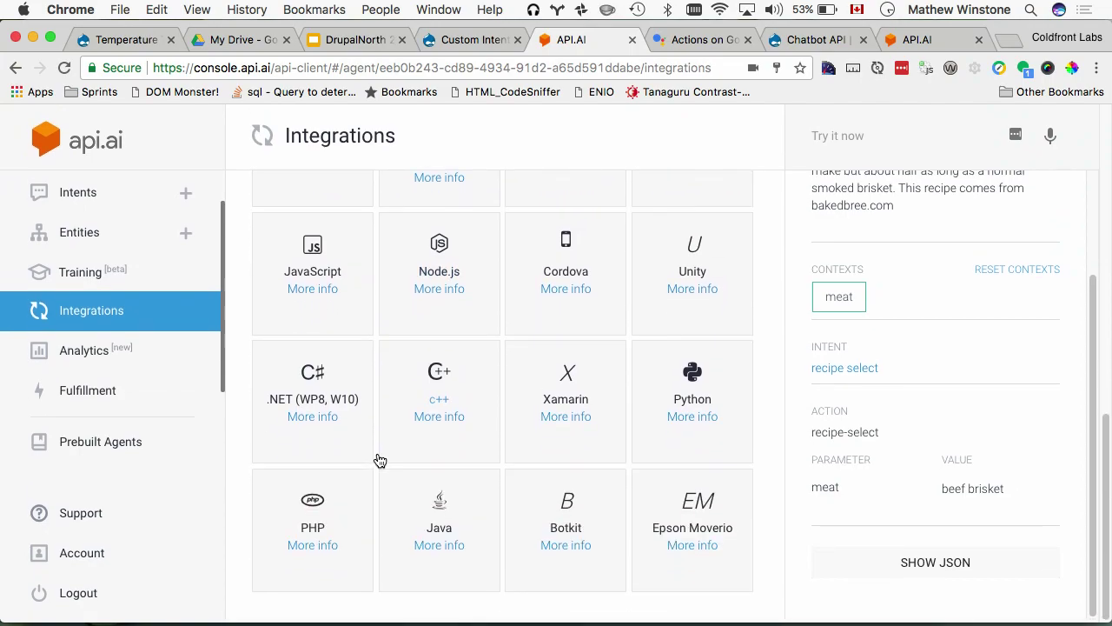
pyautogui.scroll(6, 380, 459)
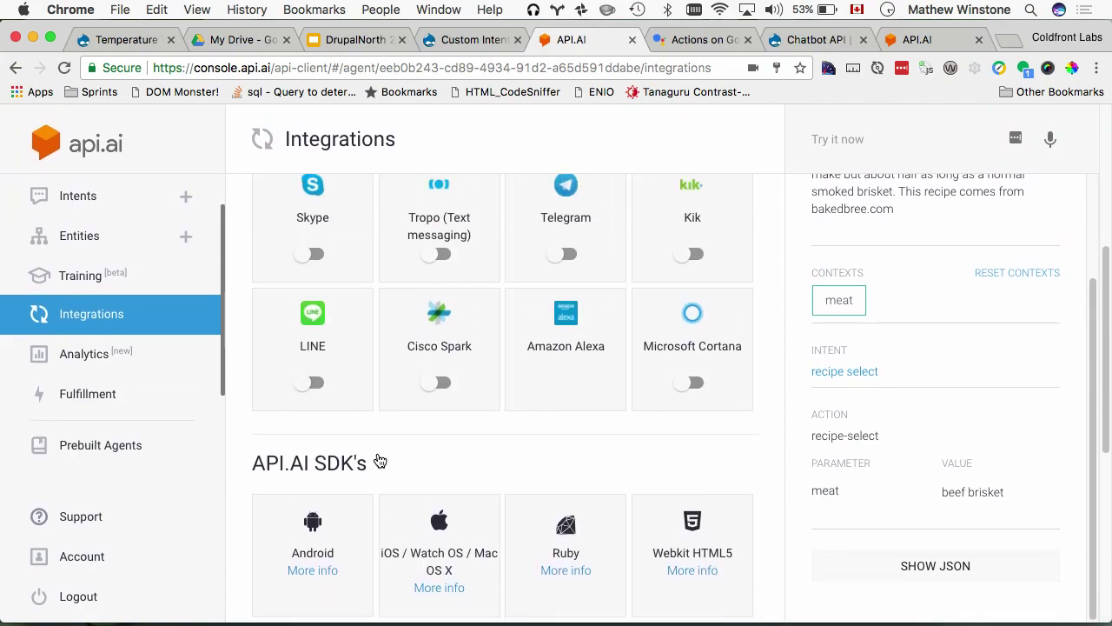
pyautogui.scroll(-4, 380, 460)
pyautogui.scroll(2, 380, 460)
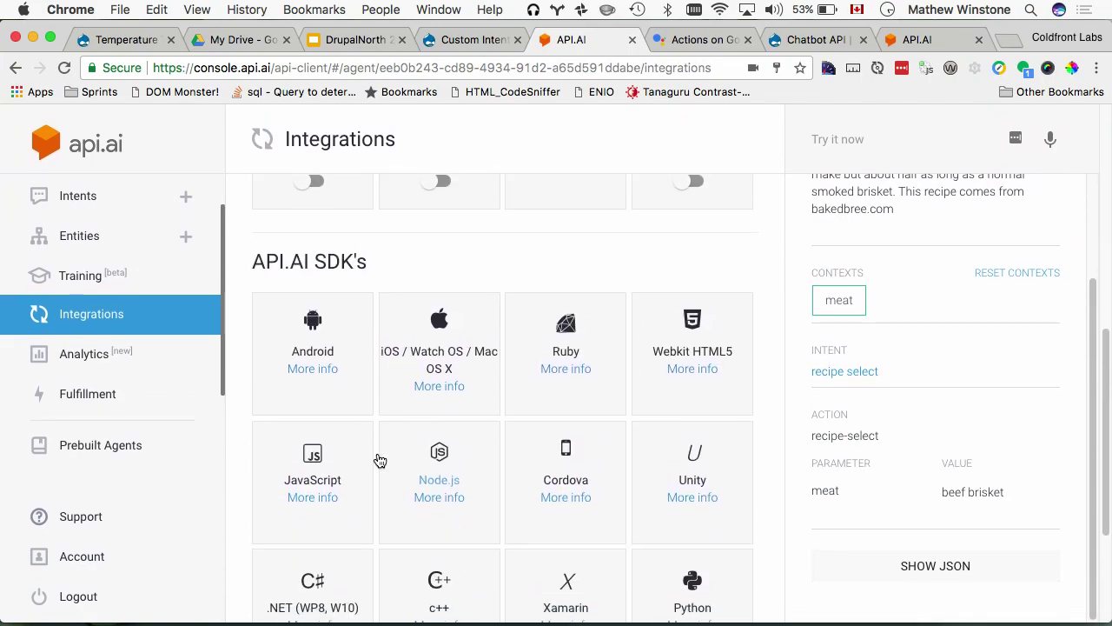
pyautogui.scroll(-1, 379, 460)
pyautogui.scroll(-1, 380, 460)
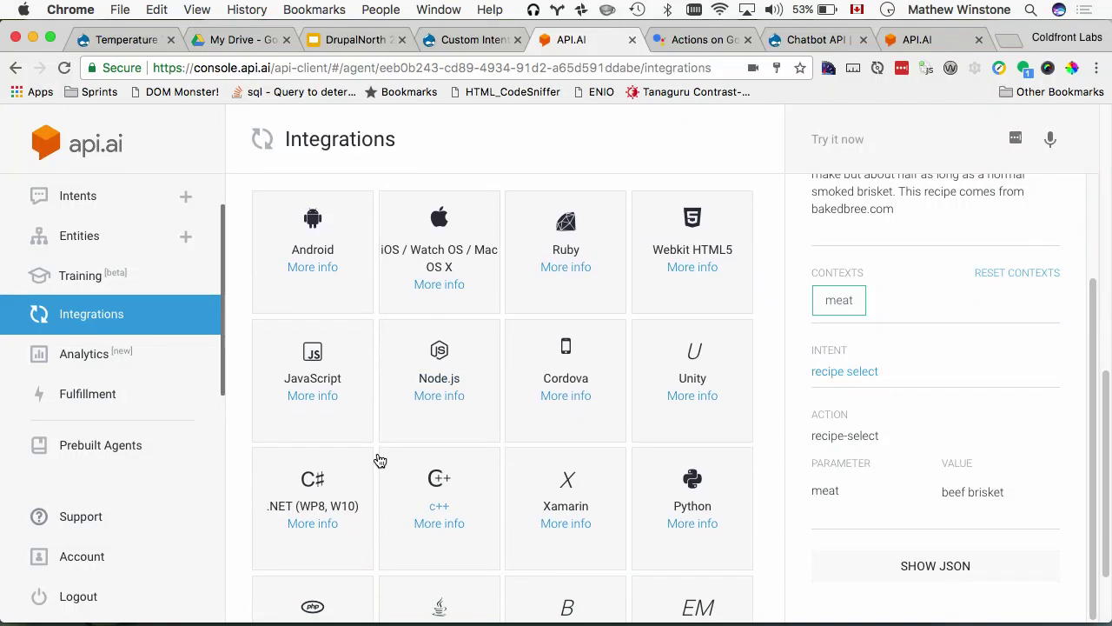
pyautogui.scroll(5, 379, 459)
# - Switch to the DrupalNorth 2017 presentation in Google Slides and show the "Any questions?" slide
pyautogui.click(335, 37)
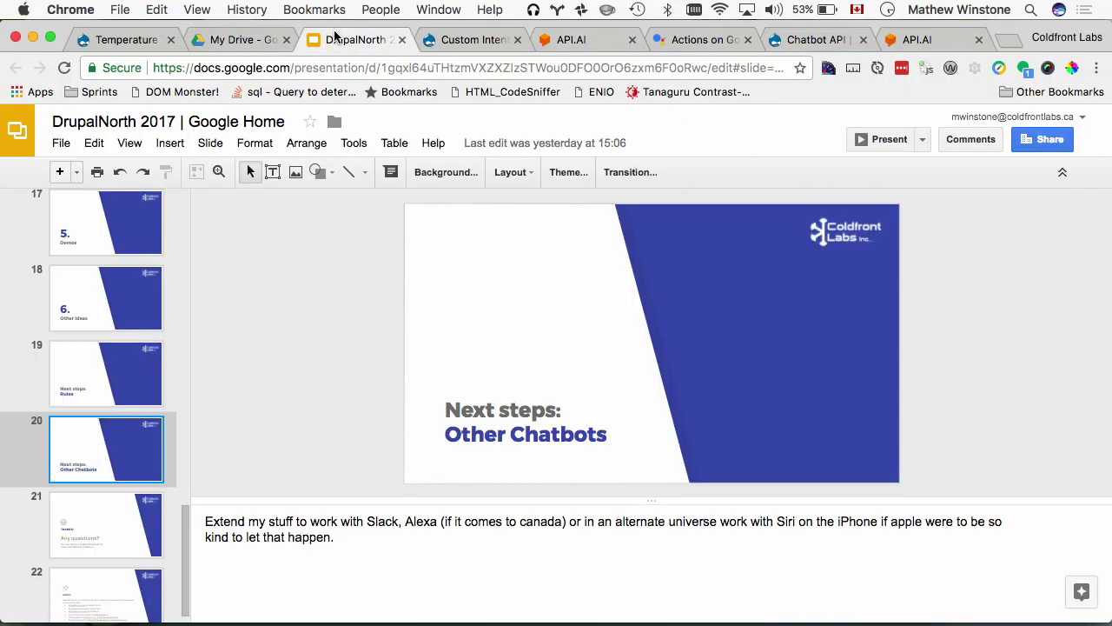
pyautogui.click(108, 518)
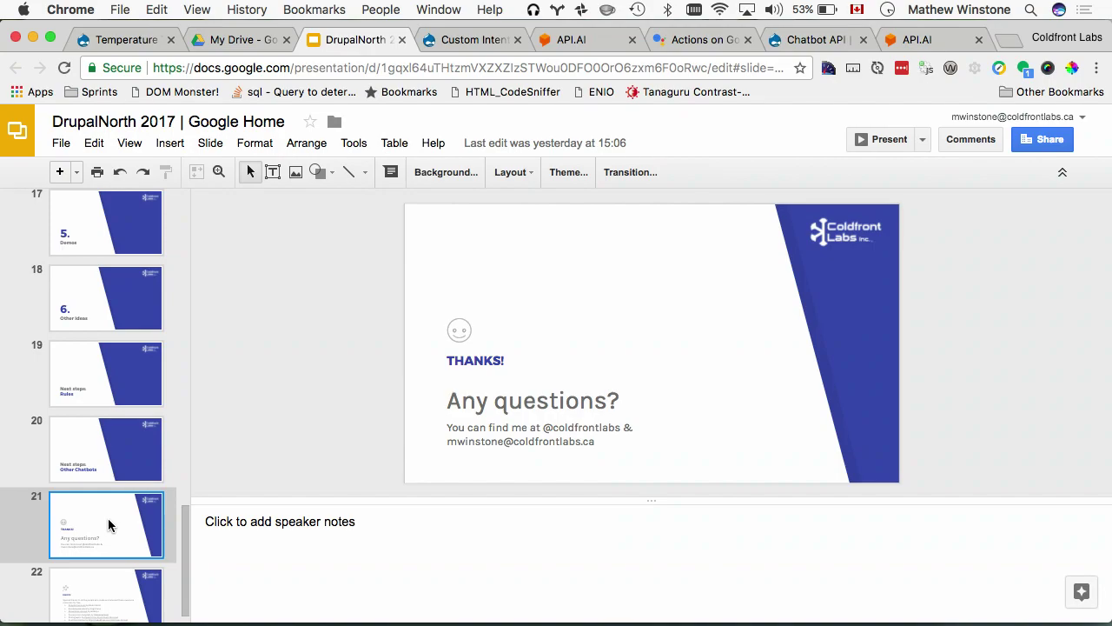
# - In the Actions on Google simulator, examine the available languages and highlight the locale line of the request JSON
pyautogui.click(702, 40)
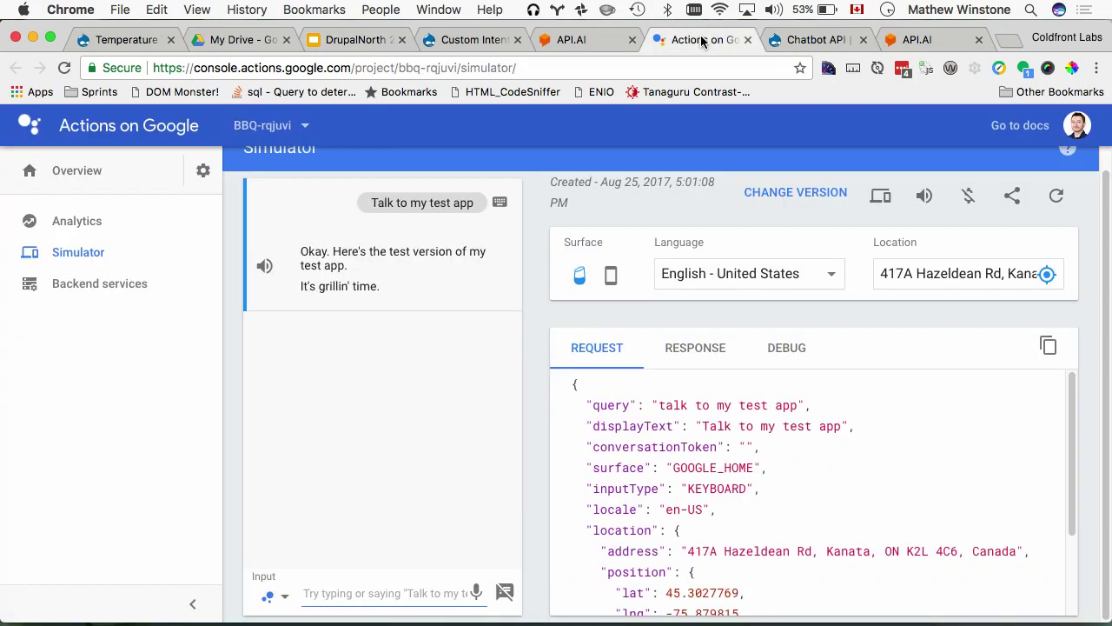
pyautogui.click(432, 300)
pyautogui.click(818, 278)
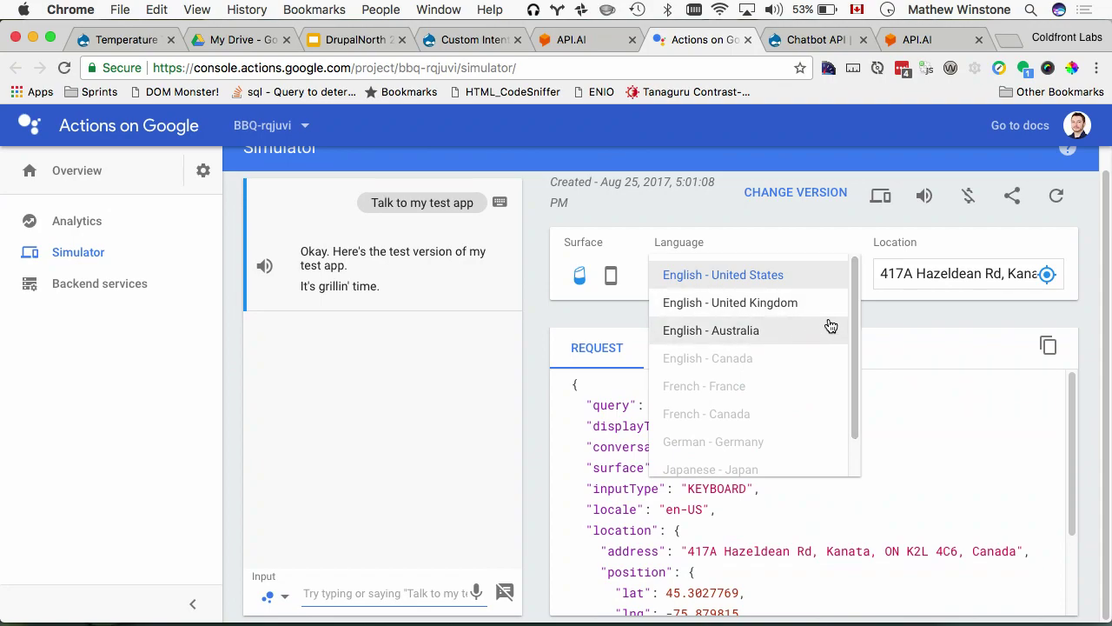
pyautogui.click(893, 306)
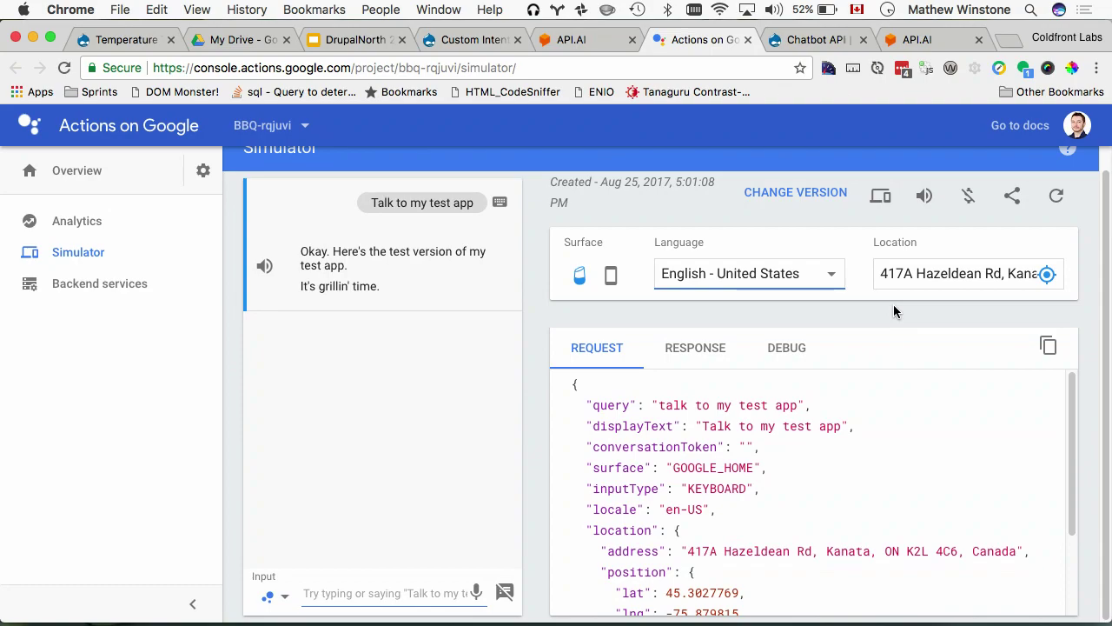
pyautogui.scroll(-1, 827, 488)
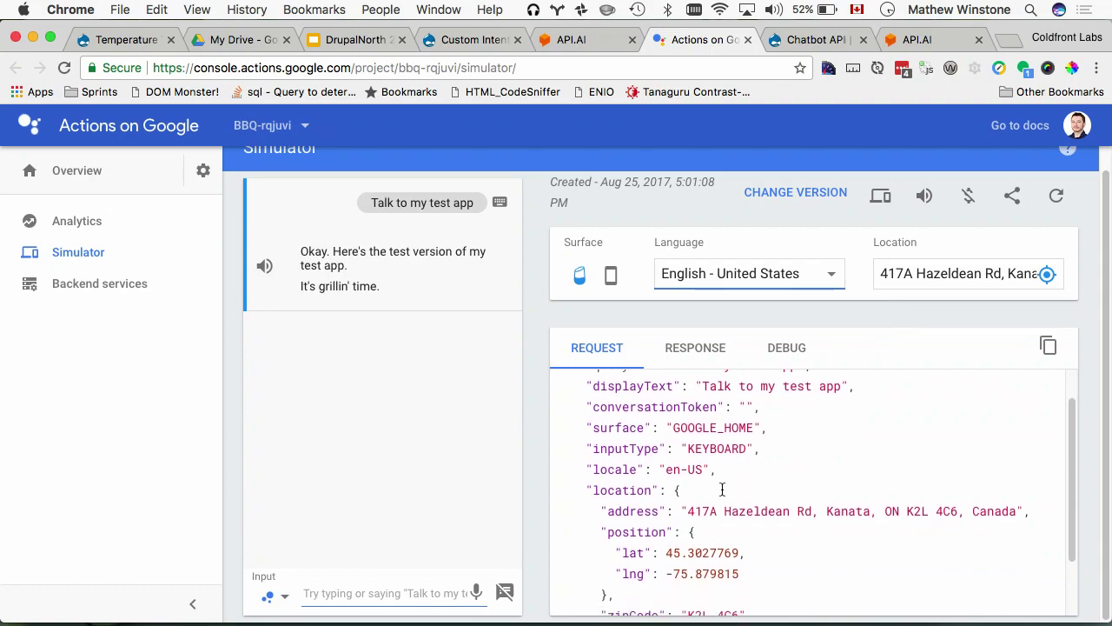
pyautogui.tripleClick(676, 469)
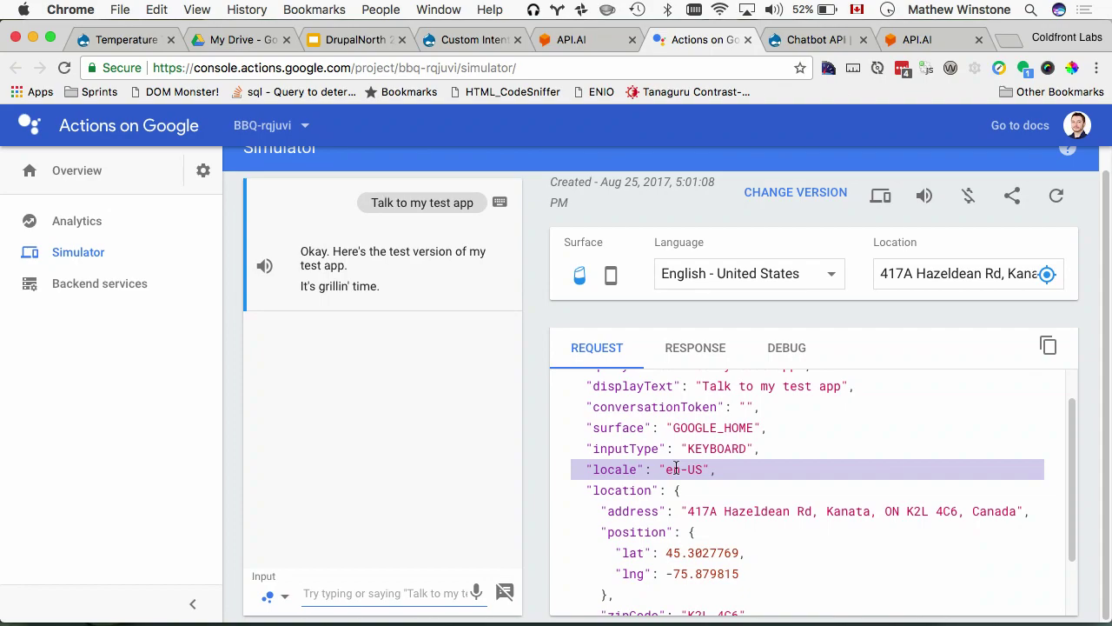
# - Return to API.AI's integrations and update the Actions on Google draft with the current agent configuration
pyautogui.click(593, 39)
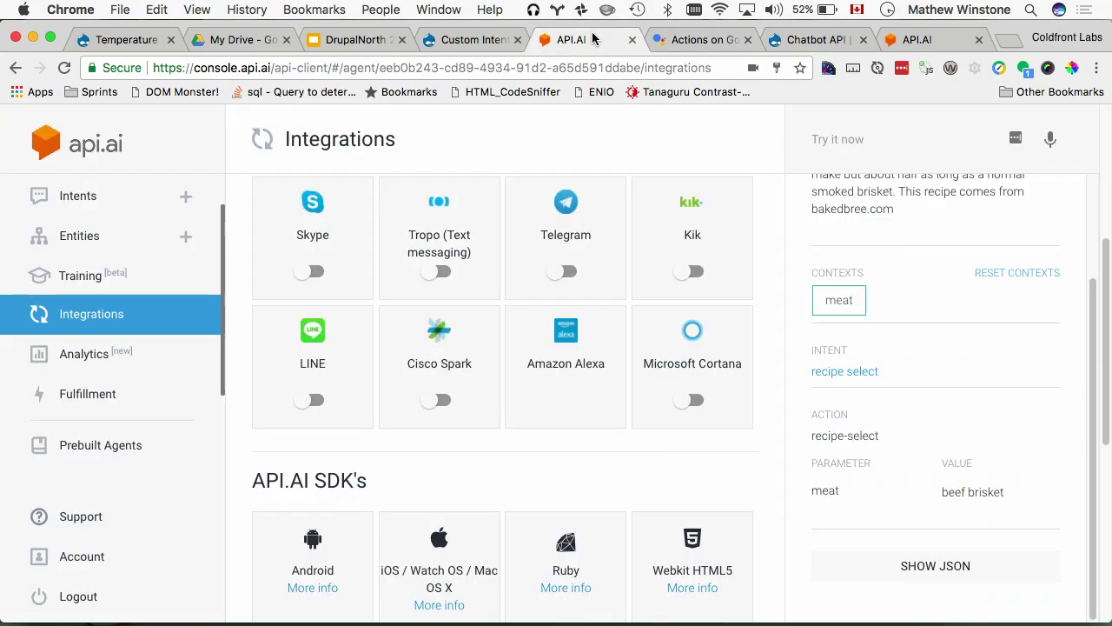
pyautogui.scroll(5, 508, 292)
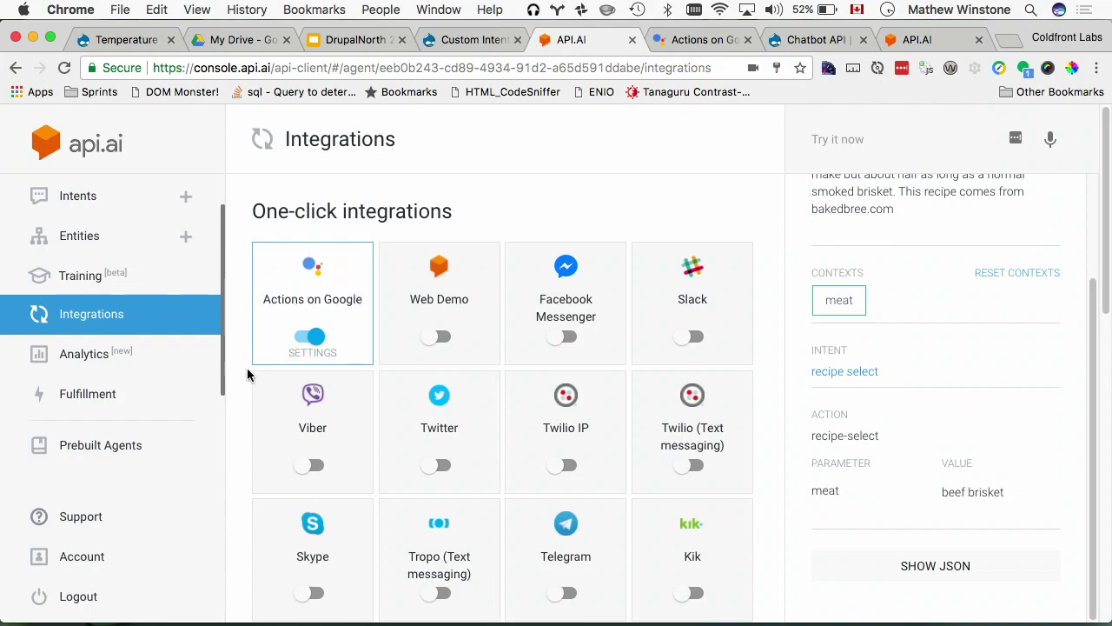
pyautogui.click(313, 357)
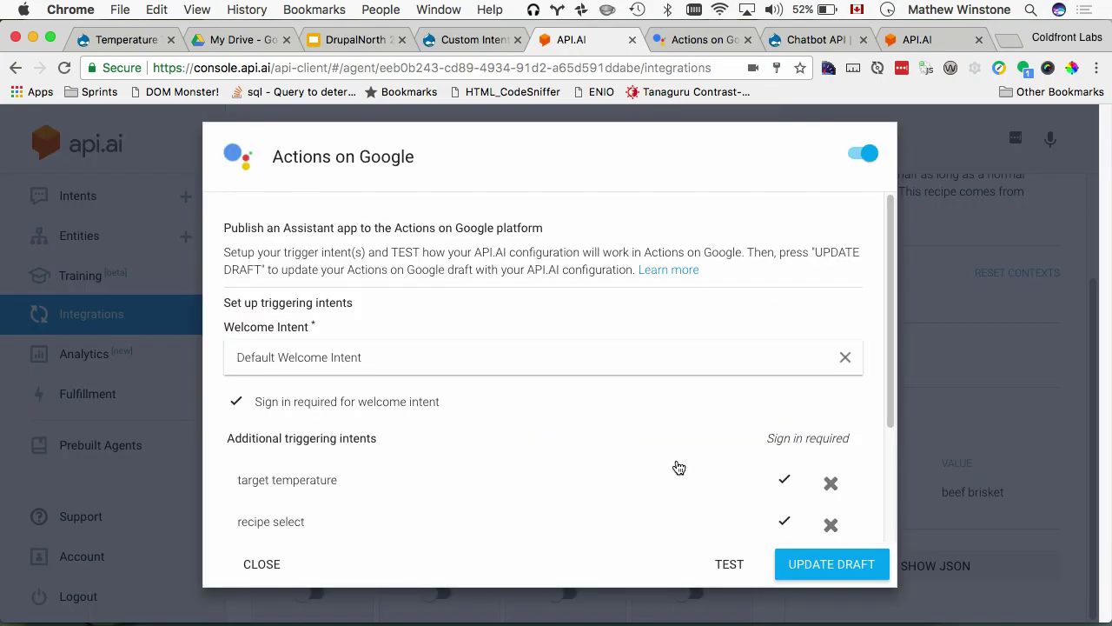
pyautogui.click(847, 566)
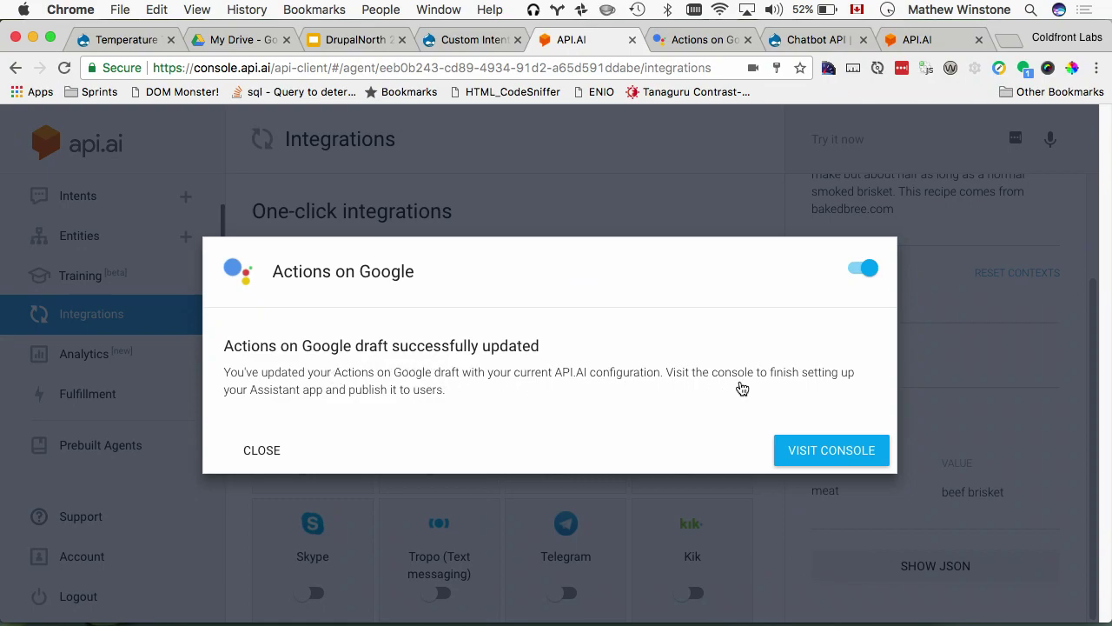
# - Visit the Actions on Google console and review the Assistant app draft's steps through to submission for review
pyautogui.click(829, 449)
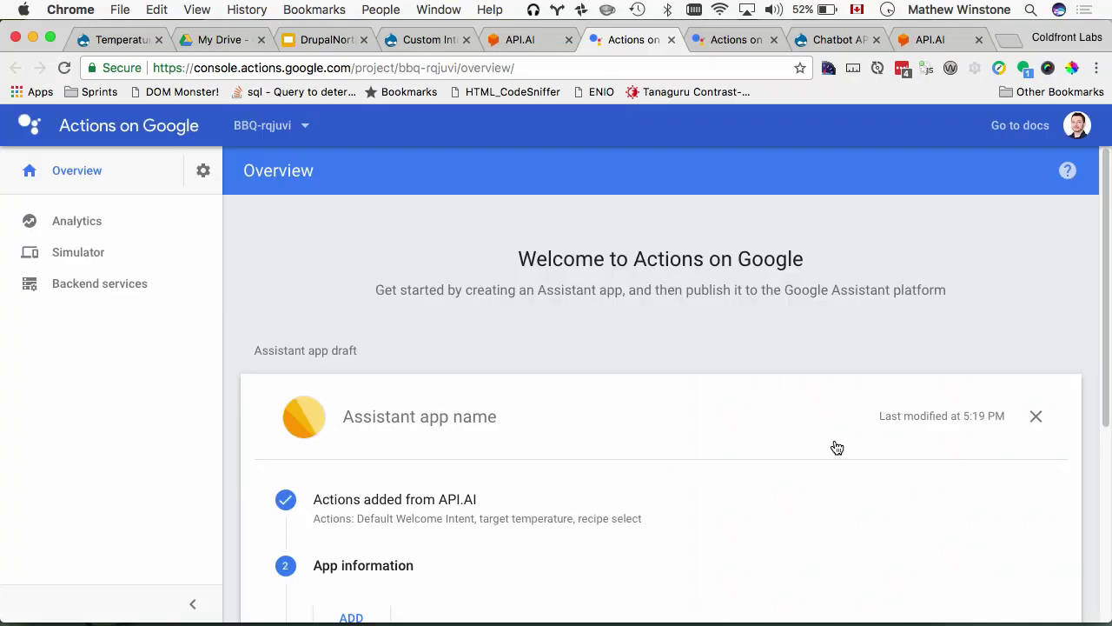
pyautogui.scroll(-2, 776, 405)
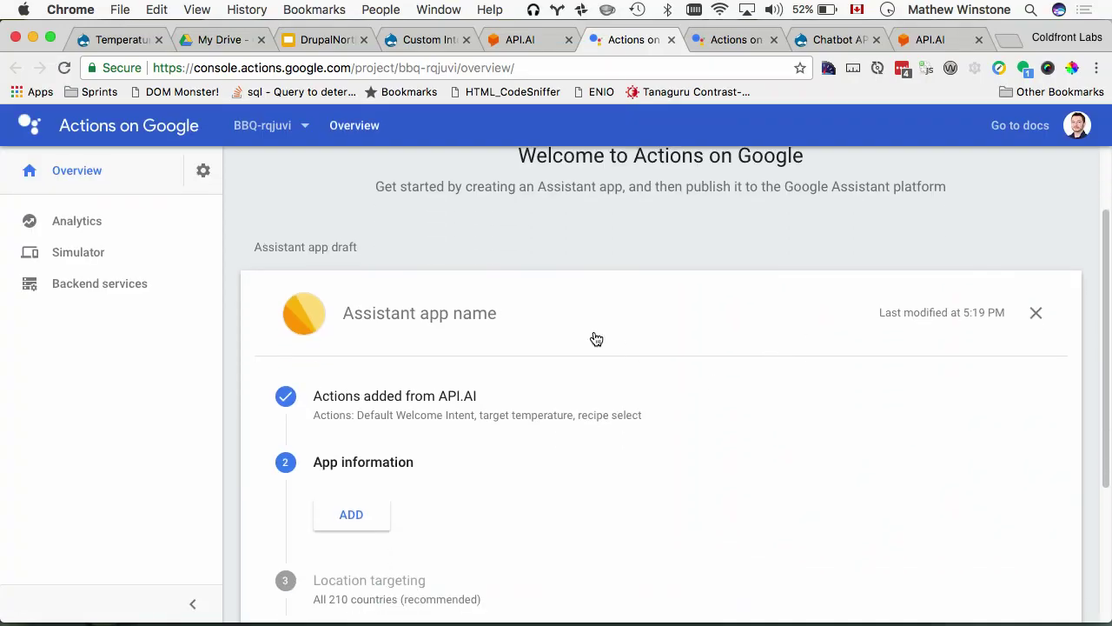
pyautogui.scroll(-3, 641, 427)
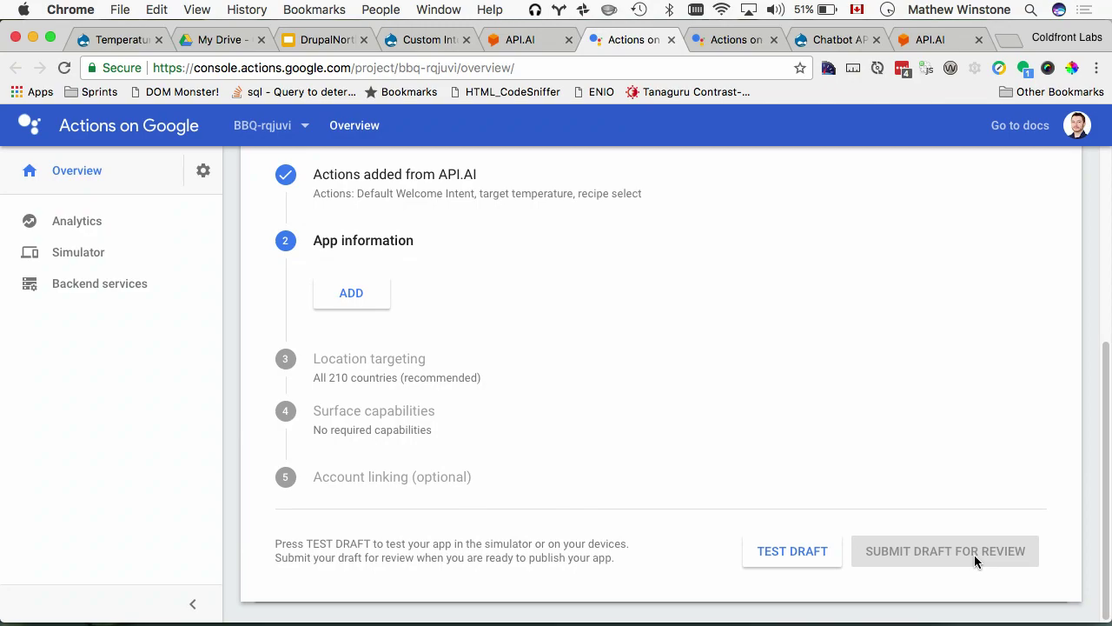
# - Back in API.AI, dismiss the draft update dialog and show the recipe select intent's Actions on Google end-conversation option
pyautogui.click(513, 41)
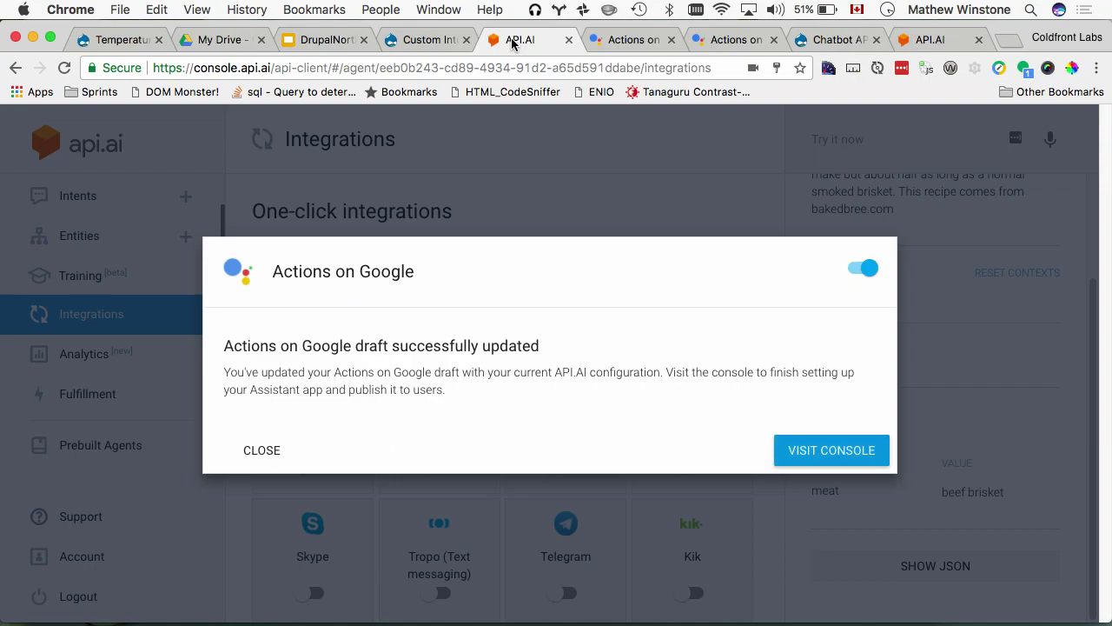
pyautogui.click(261, 449)
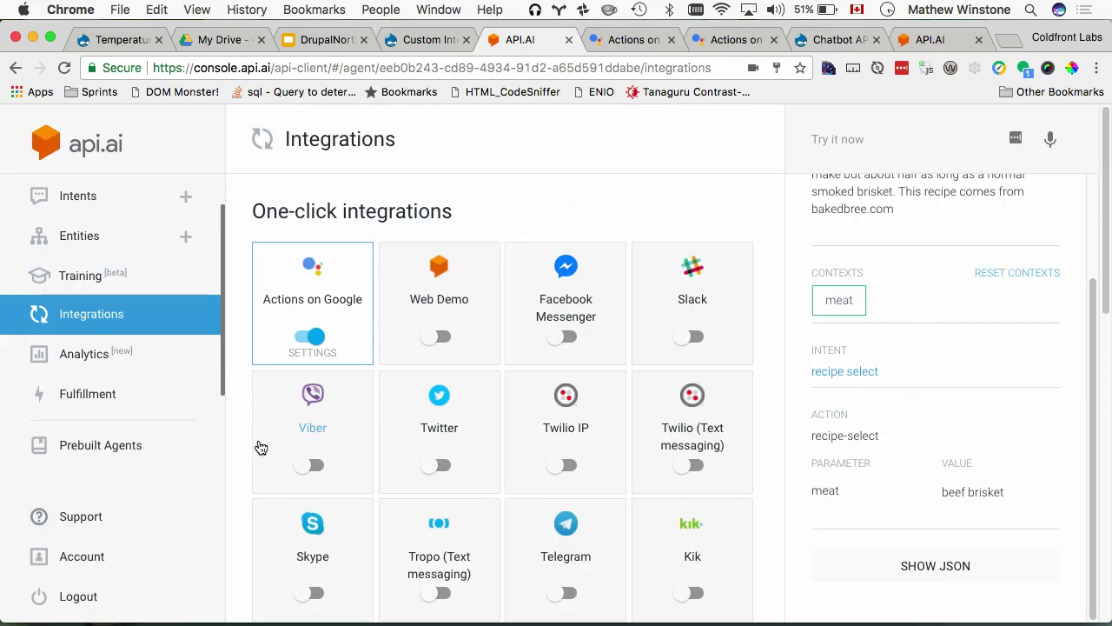
pyautogui.click(78, 199)
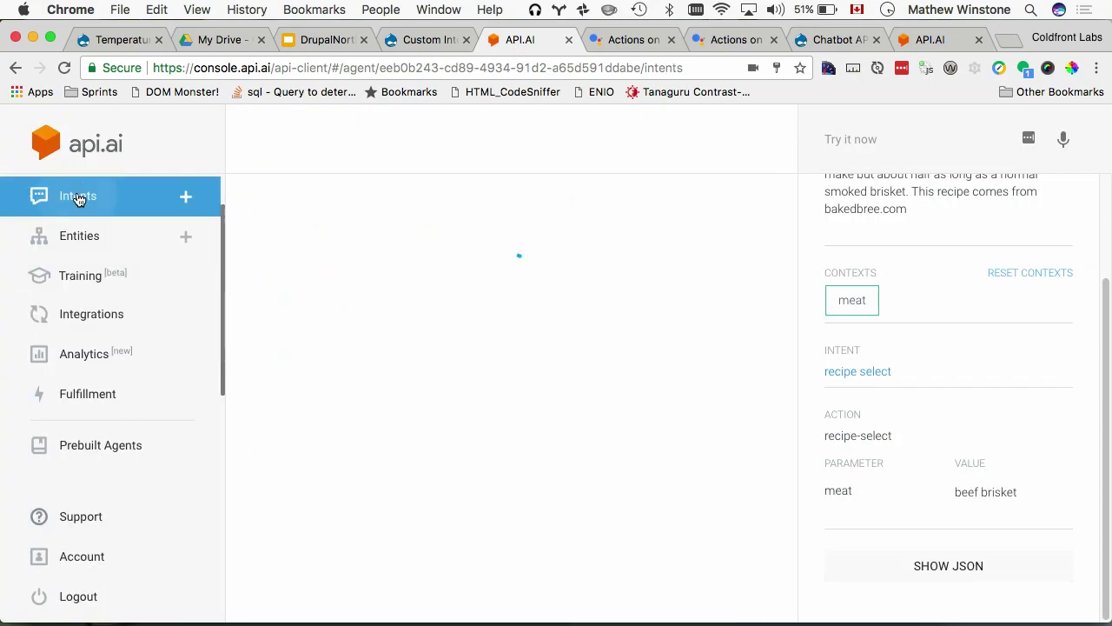
pyautogui.click(335, 327)
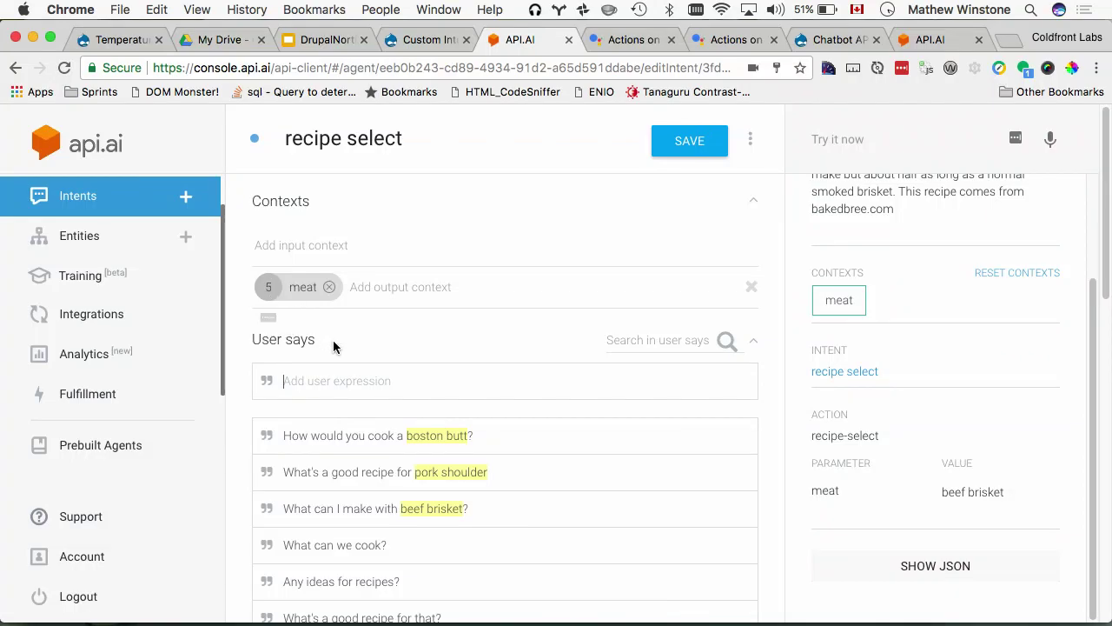
pyautogui.scroll(-10, 335, 341)
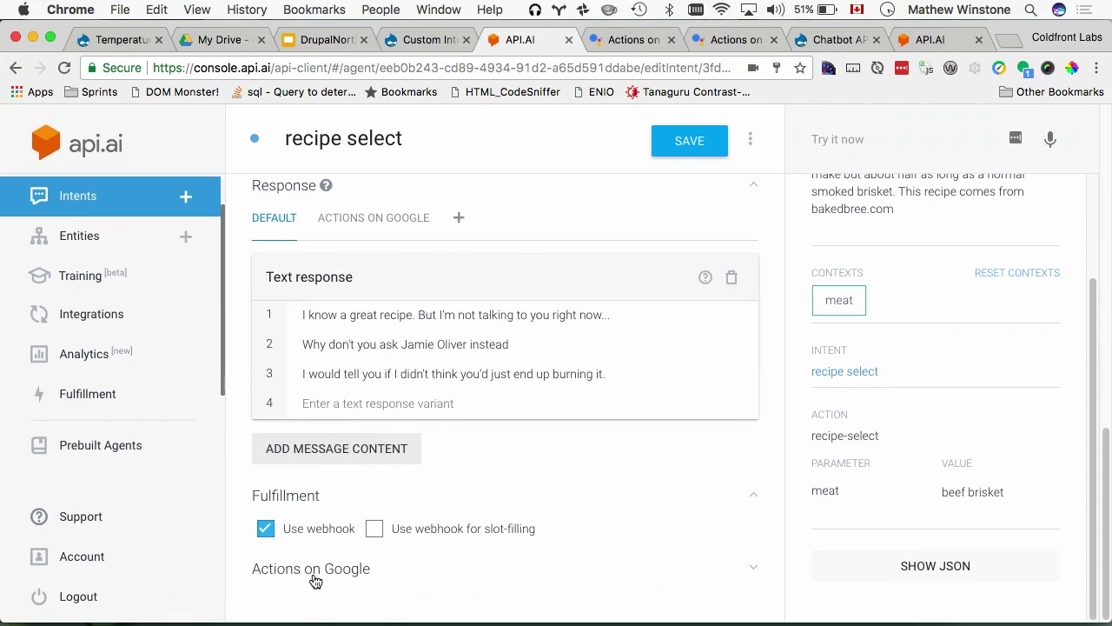
pyautogui.click(359, 570)
pyautogui.scroll(-1, 479, 540)
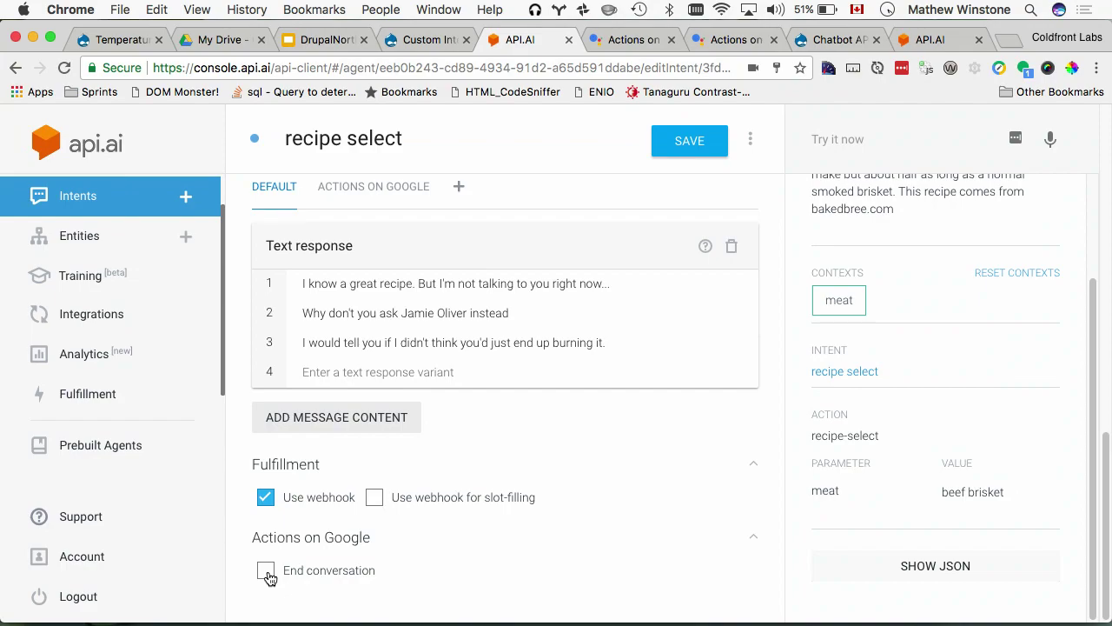
# - Reopen the agent's integrations and look through the messaging and voice assistant platforms
pyautogui.click(111, 319)
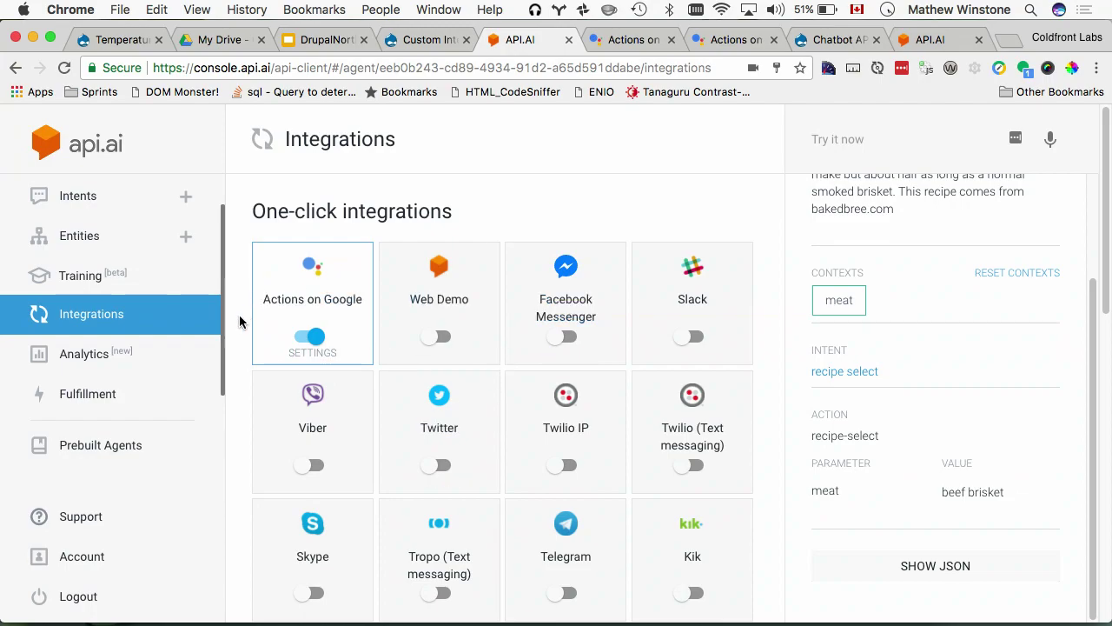
pyautogui.scroll(-2, 424, 363)
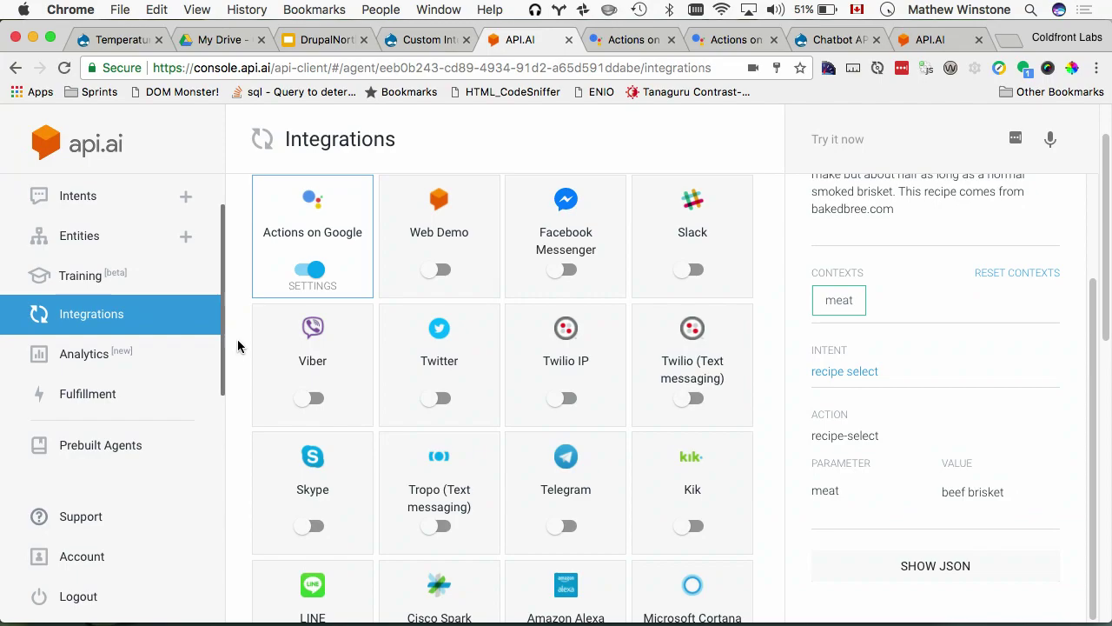
pyautogui.scroll(-5, 238, 346)
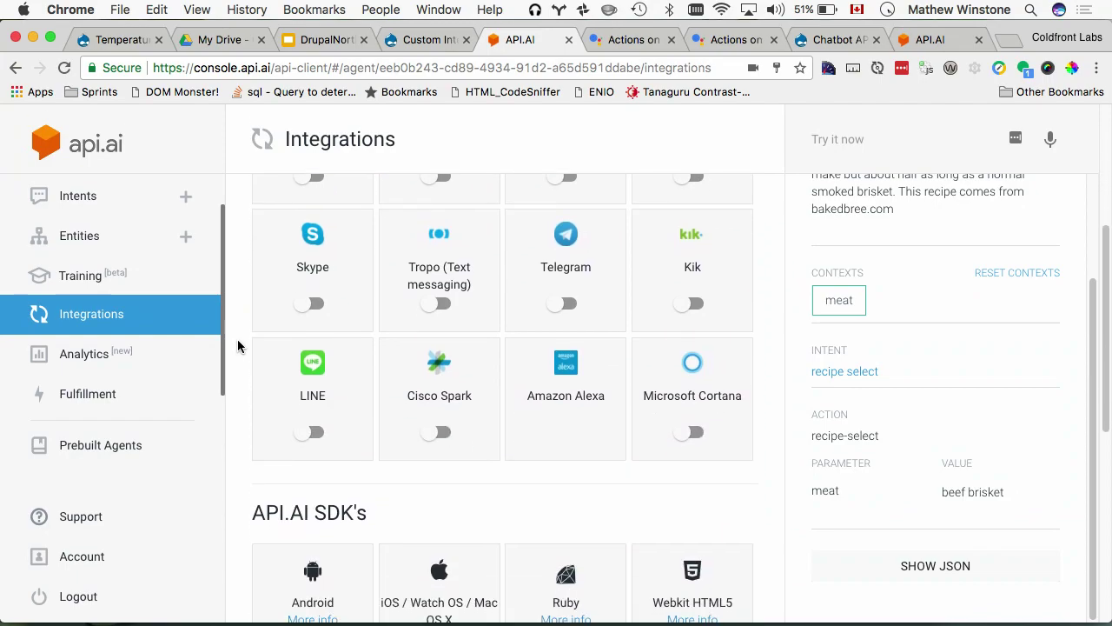